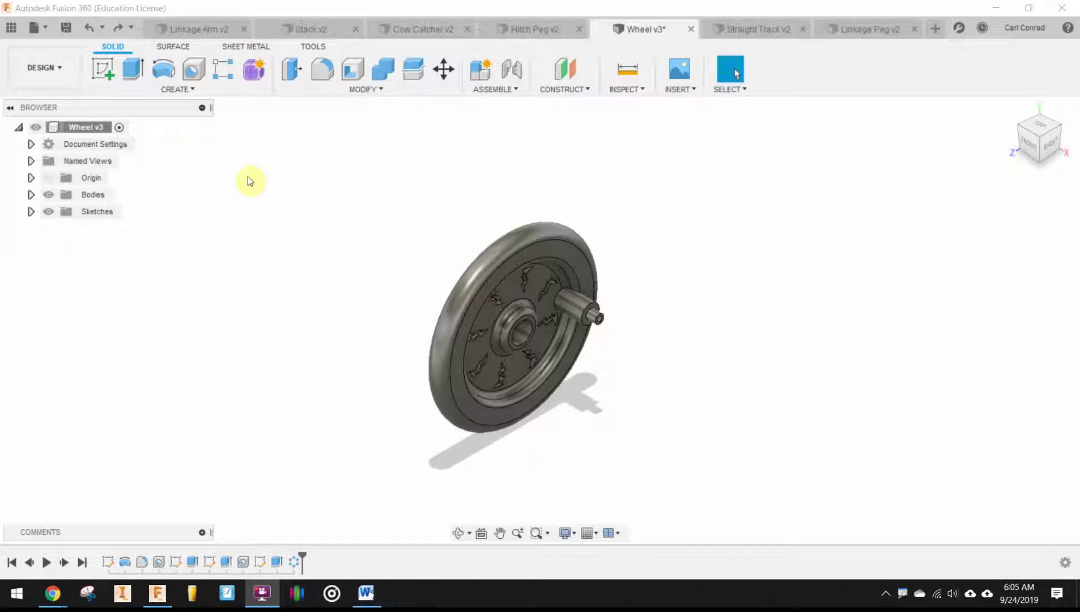
Step: Review the Wheel v3 component's properties, then close them and deselect the wheel
right_click(82, 127)
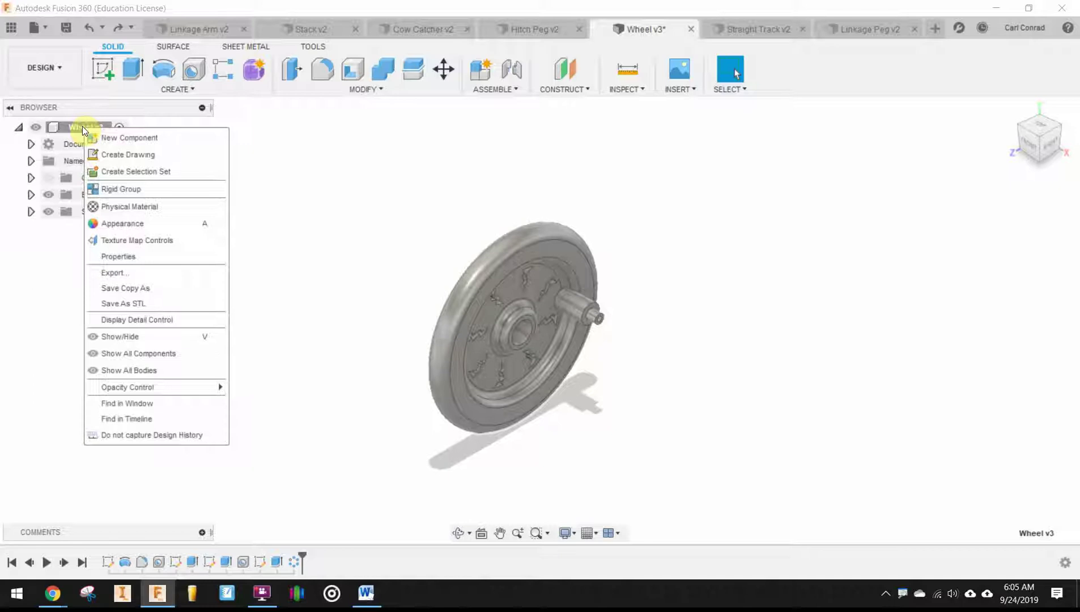
click(107, 254)
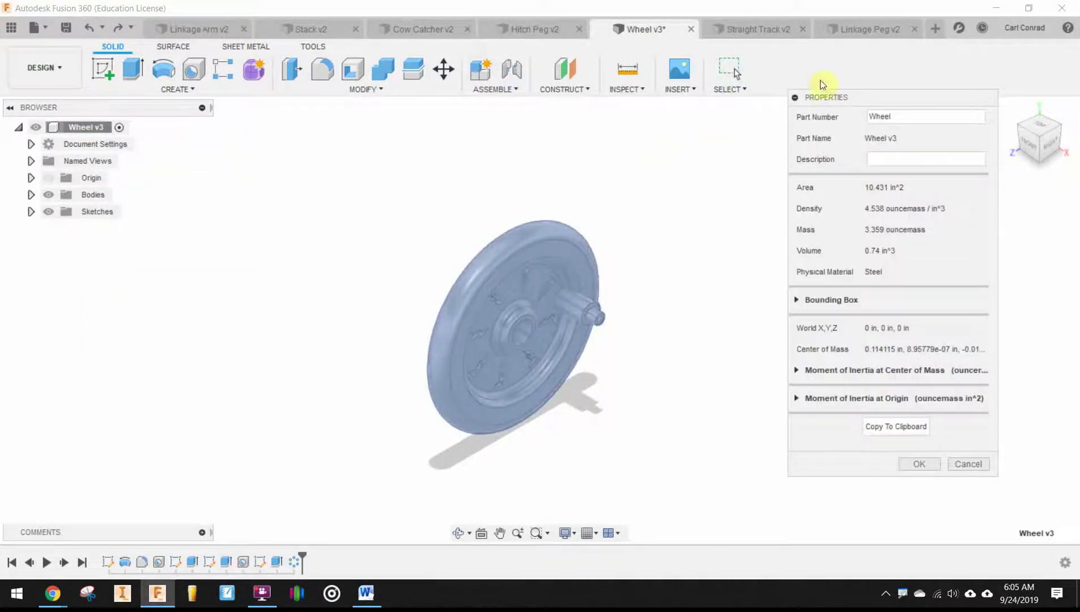
click(794, 97)
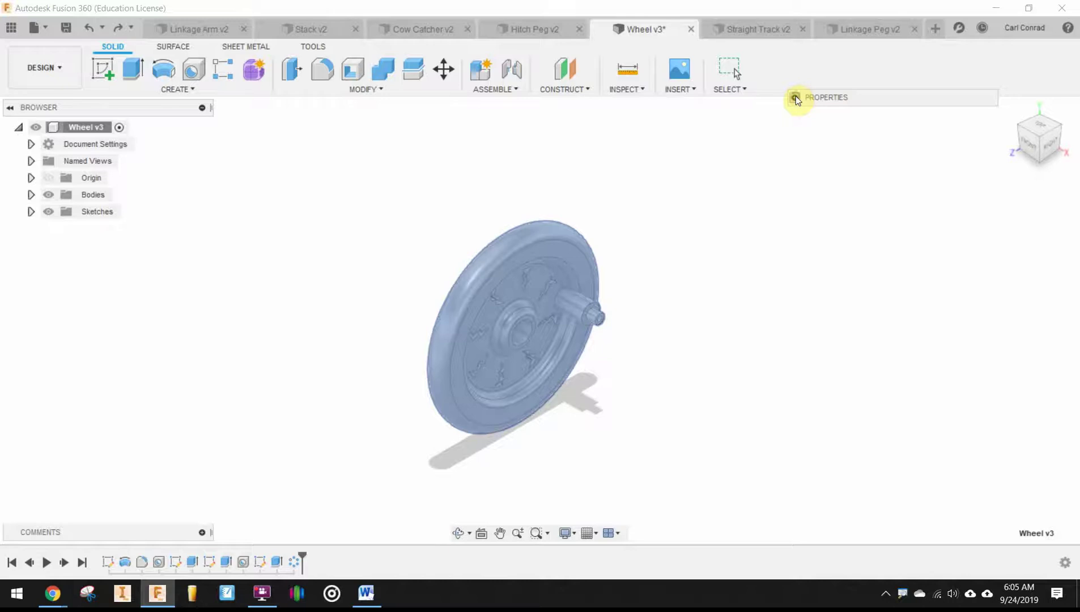
click(796, 98)
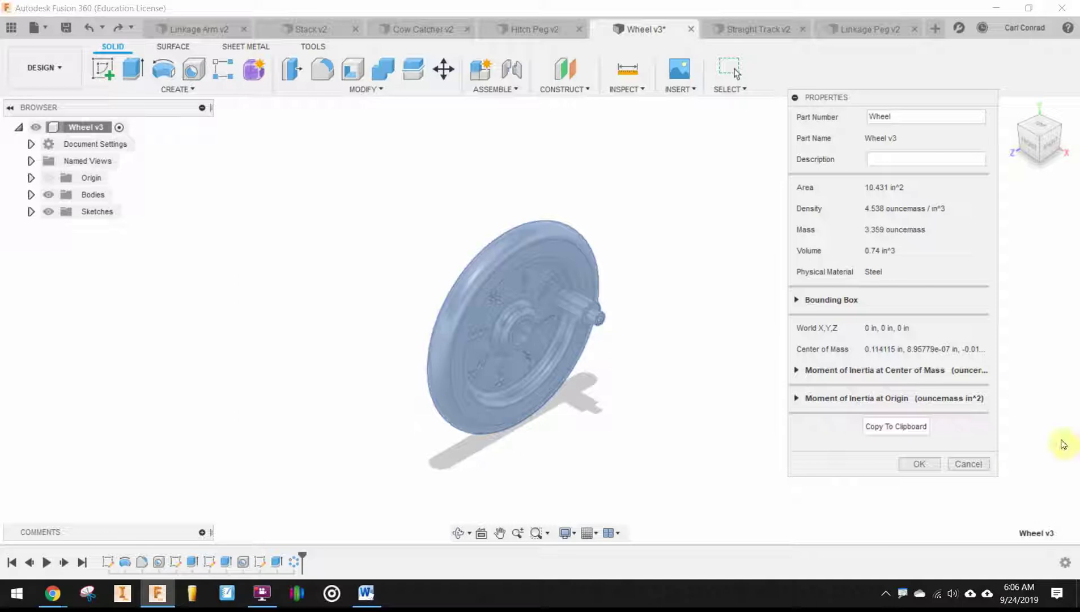
click(924, 464)
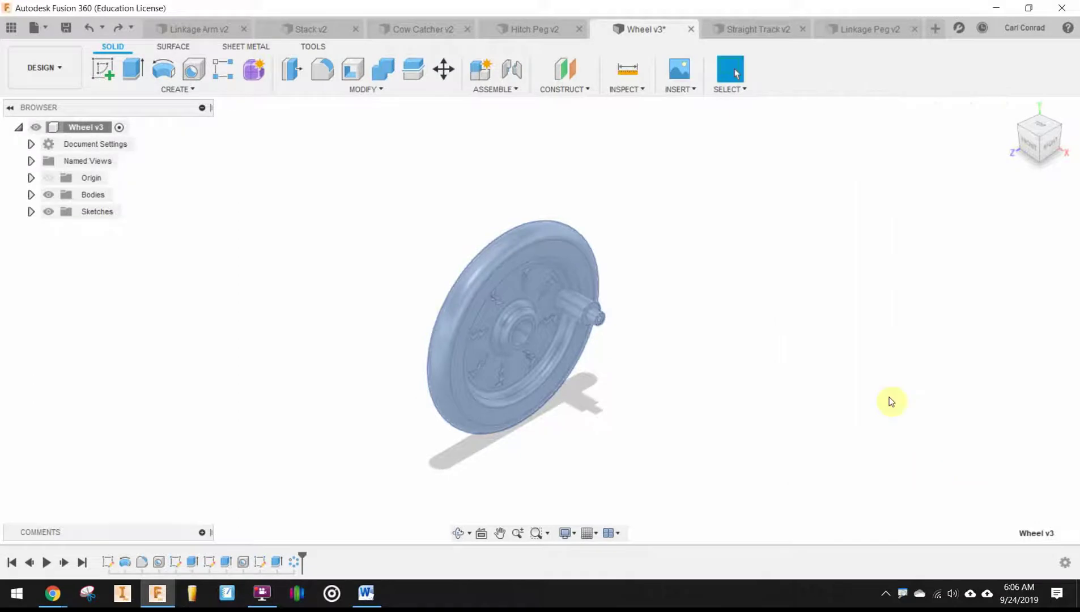
click(830, 300)
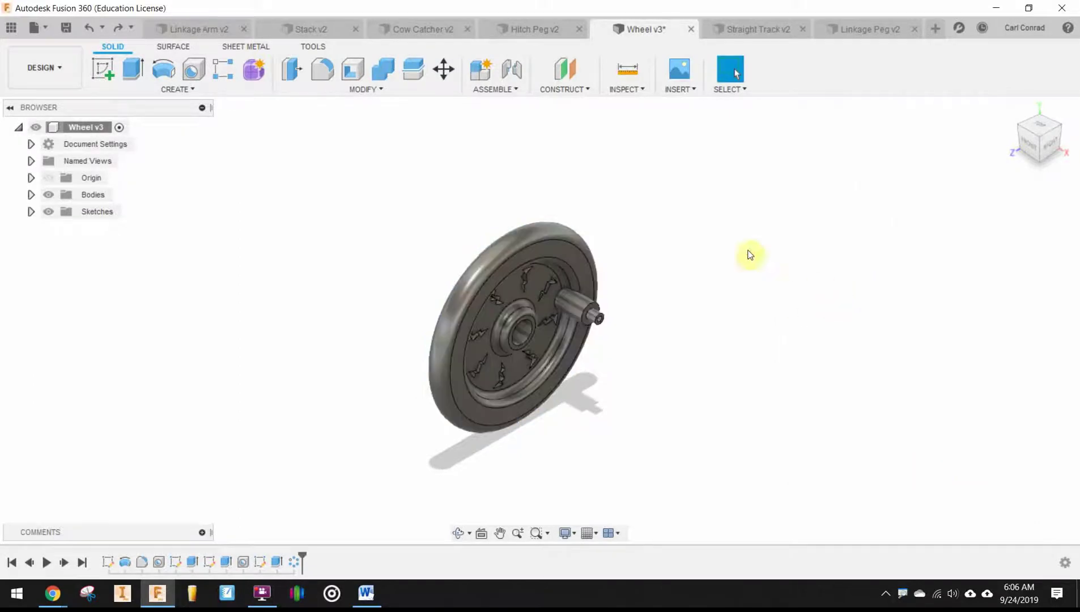
Step: Apply ABS Plastic from the Plastic folder of the Physical Material library to the wheel
click(384, 90)
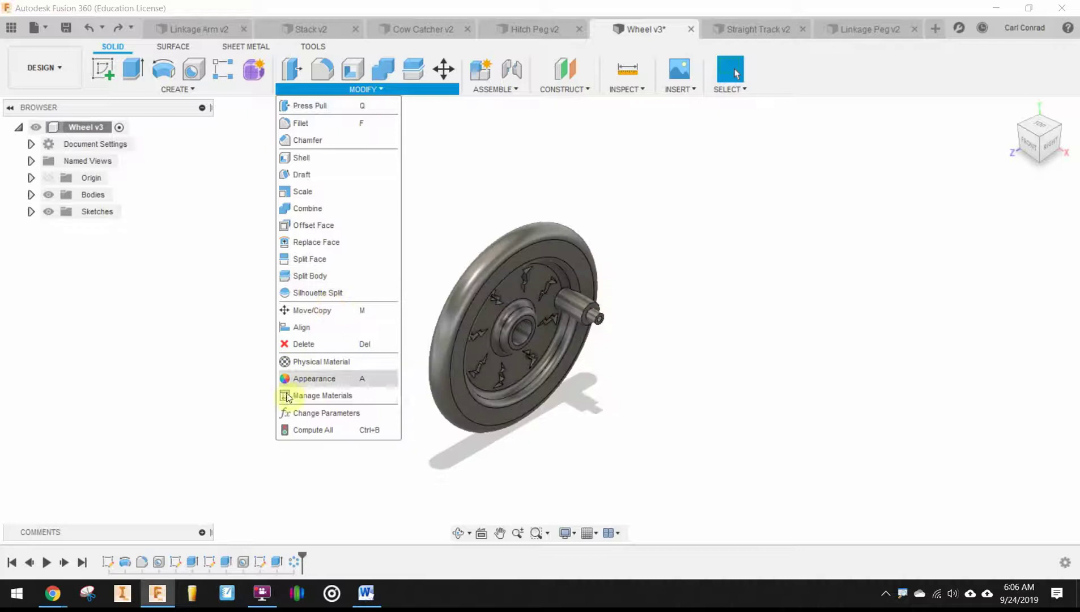
click(306, 363)
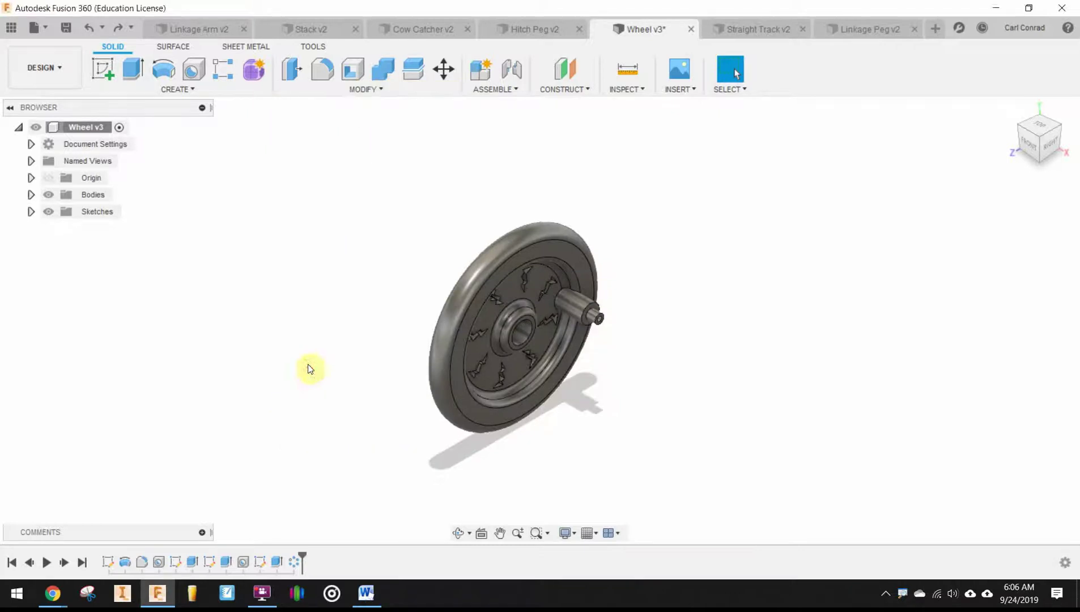
click(843, 325)
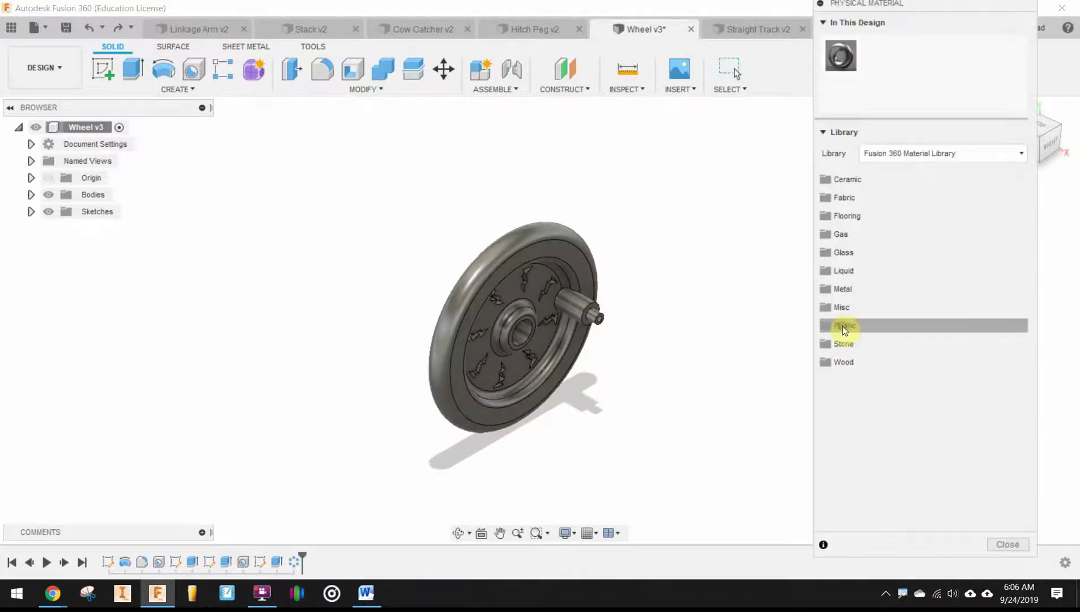
click(851, 179)
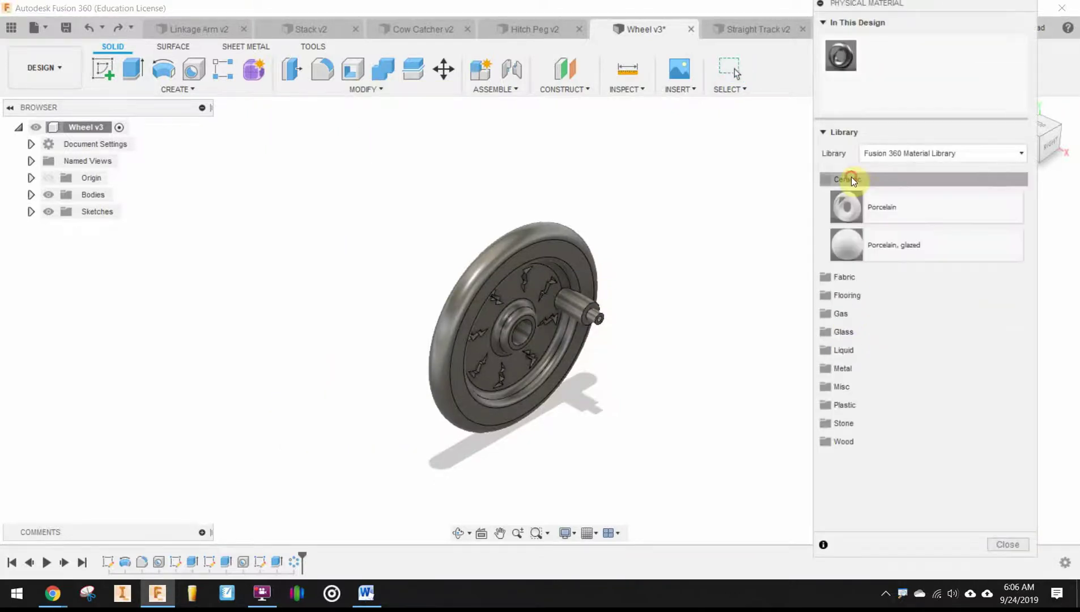
click(851, 179)
click(850, 195)
click(851, 195)
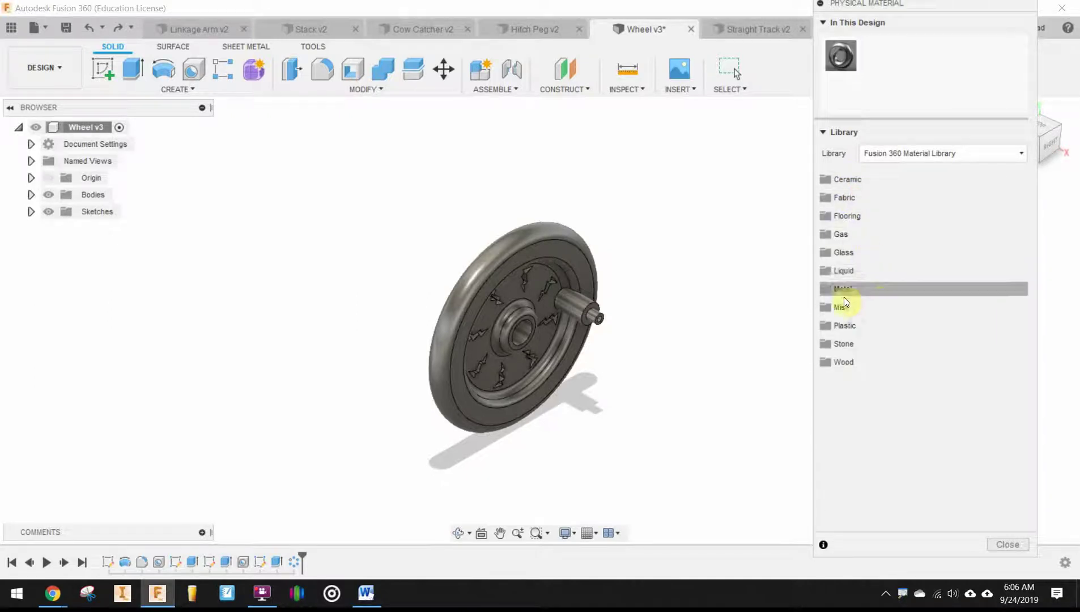
click(839, 326)
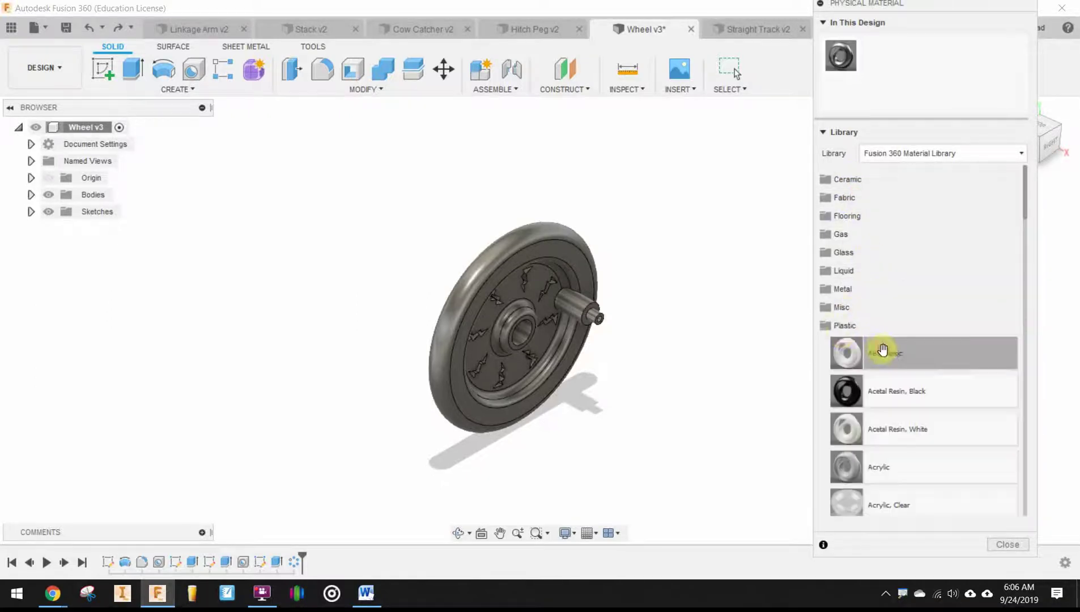
drag(890, 354, 551, 331)
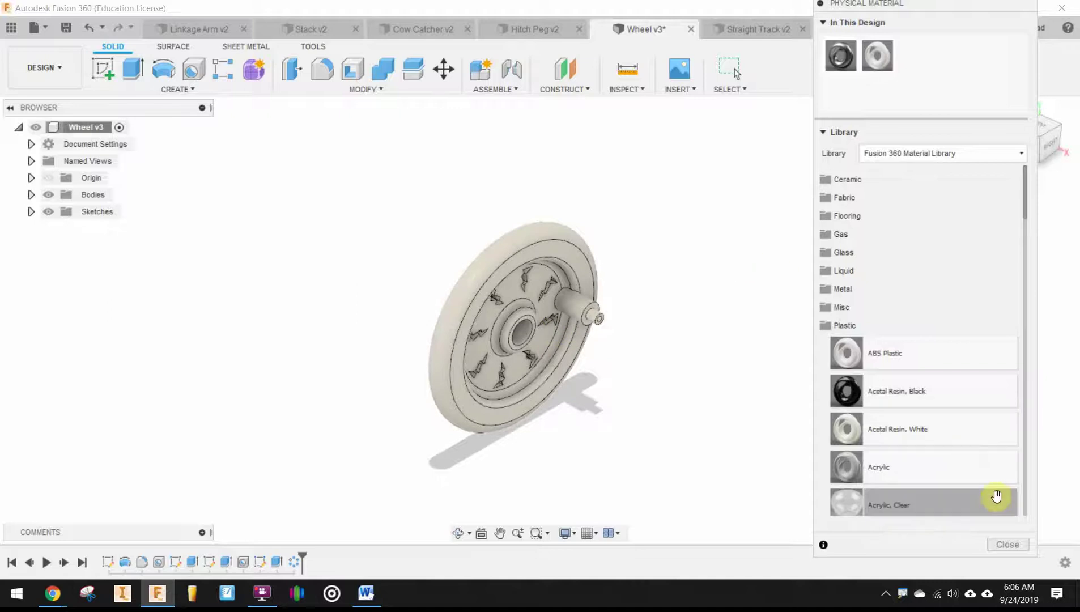
click(1004, 543)
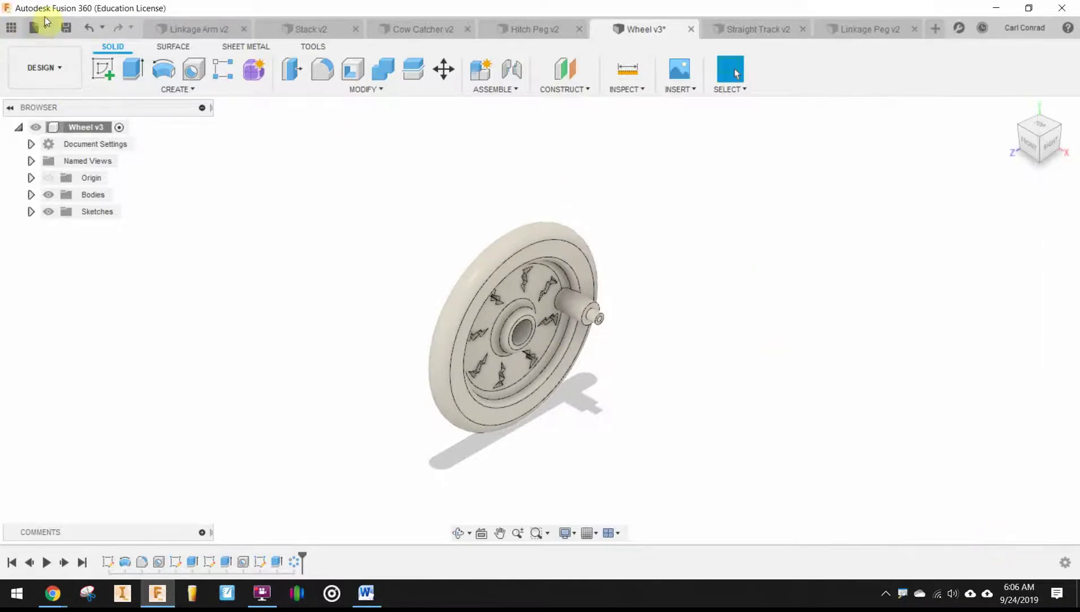
right_click(68, 127)
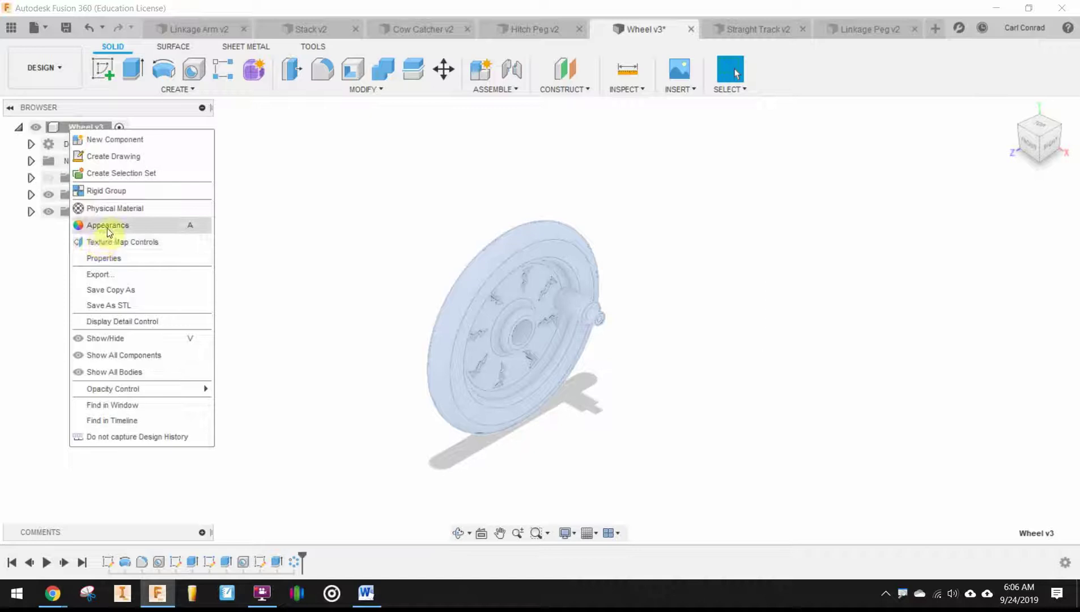
click(98, 259)
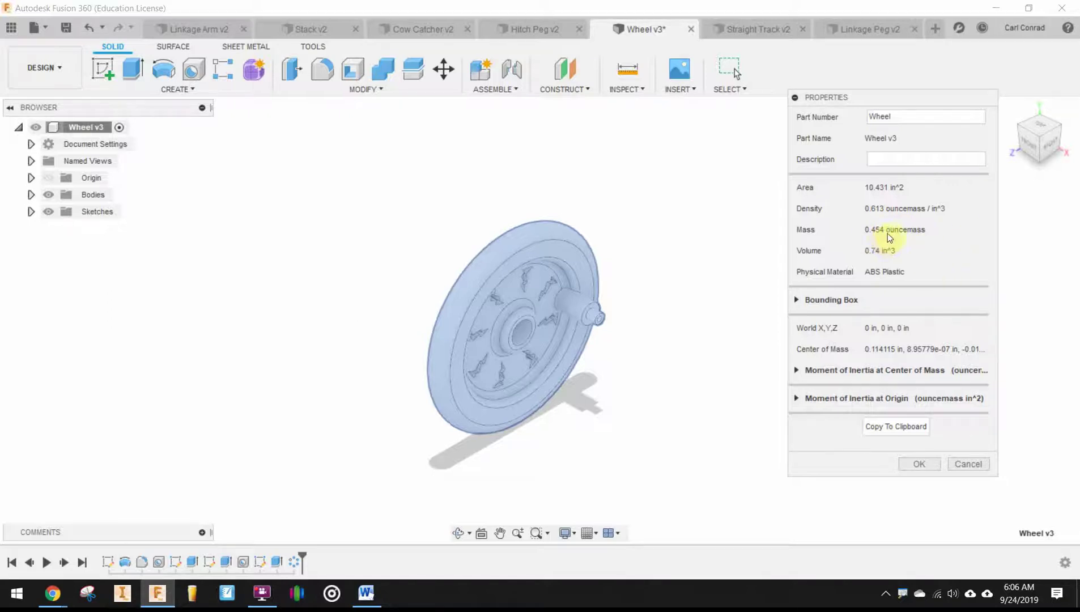
click(915, 460)
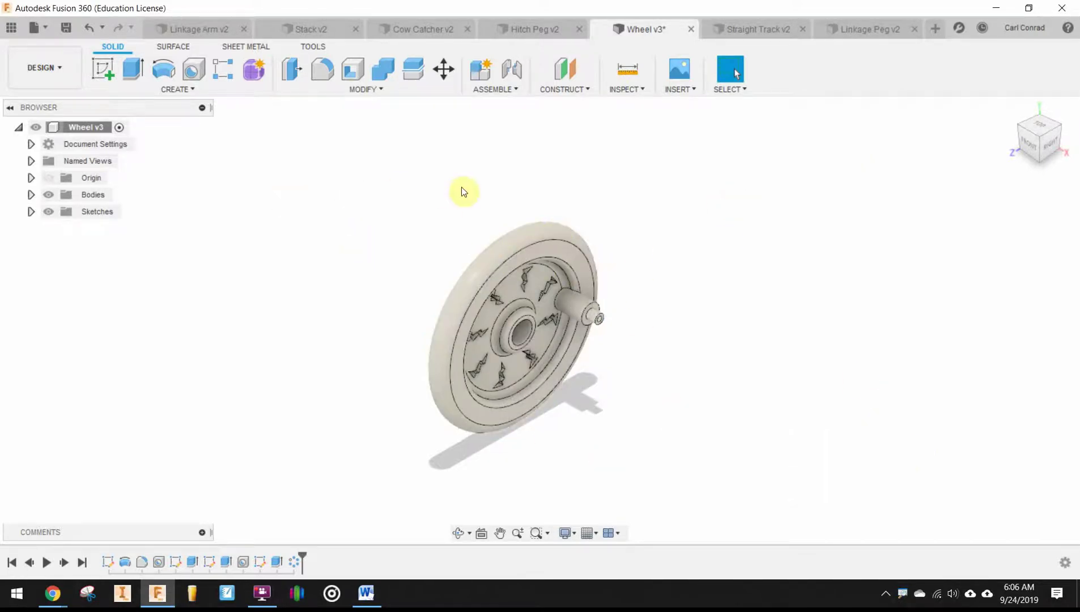
Step: Open the Appearance library and expand the Paint > Metal Flake folder
click(376, 89)
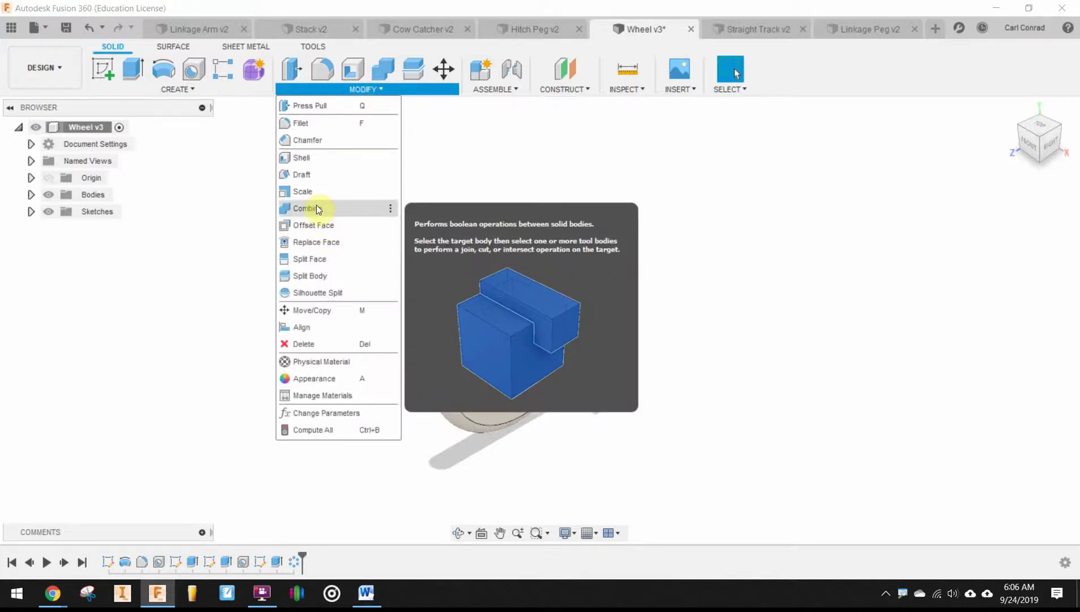
click(300, 385)
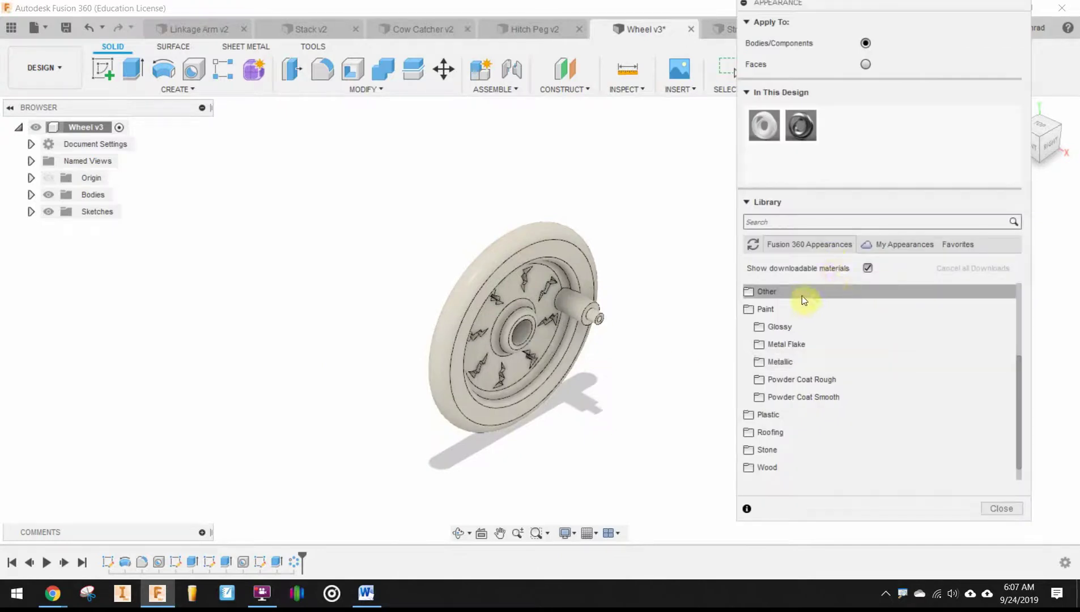
click(772, 328)
click(772, 327)
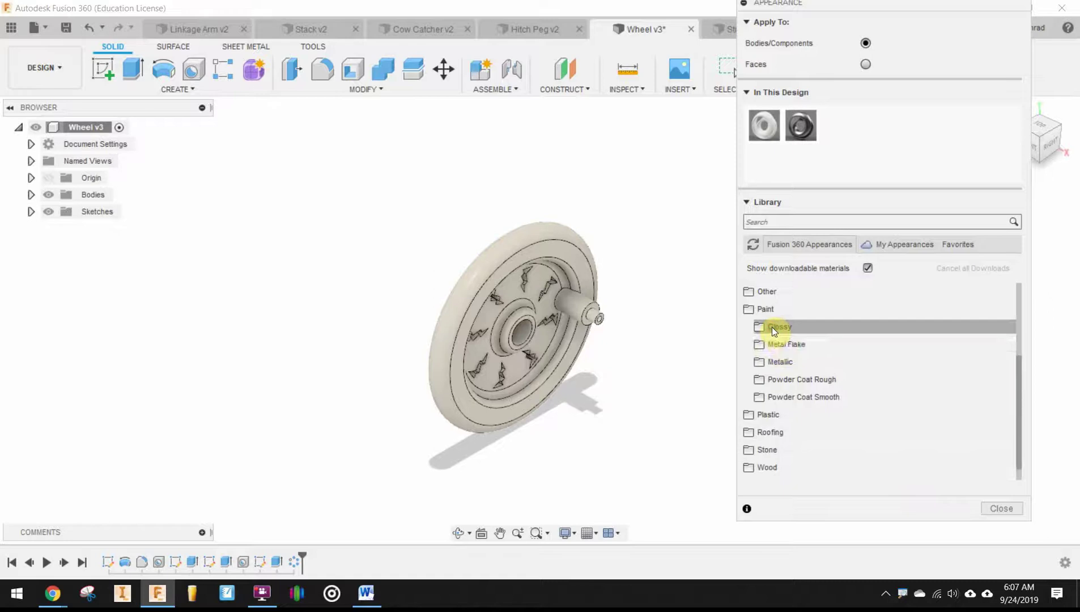
click(780, 343)
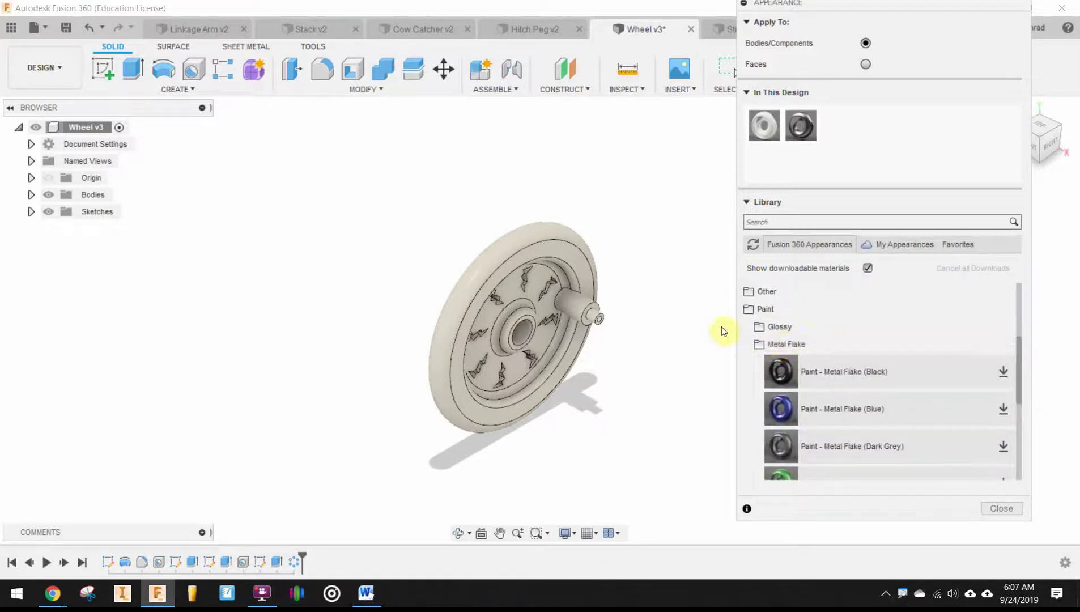
Step: Find Paint - Metal Flake (Red) in the list and download it
scroll(866, 418, down, 2)
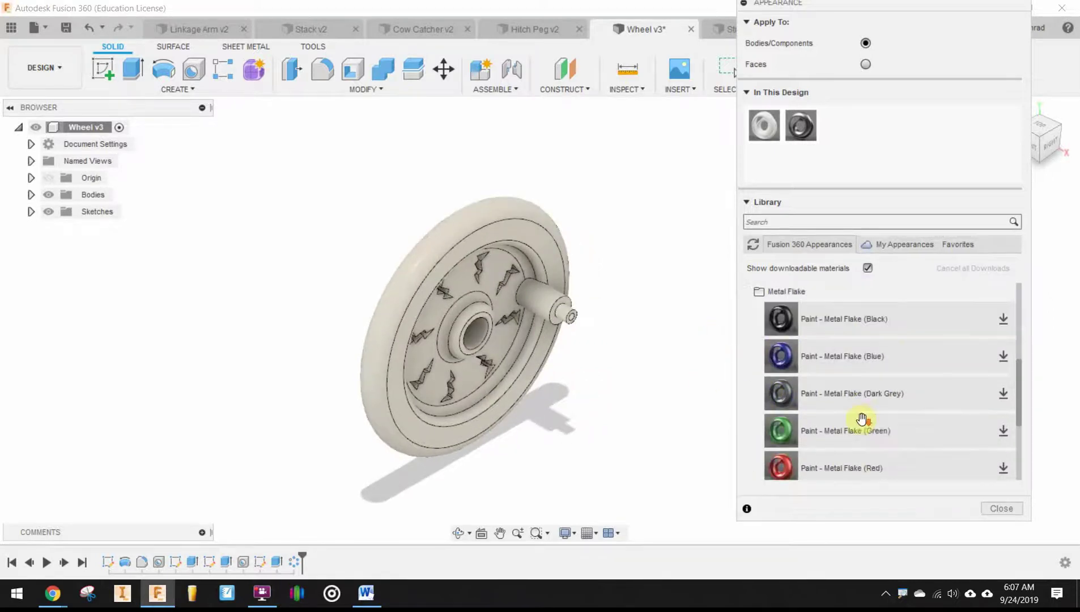
scroll(861, 416, down, 2)
scroll(871, 412, up, 2)
scroll(881, 398, down, 2)
scroll(882, 393, up, 2)
scroll(884, 415, down, 3)
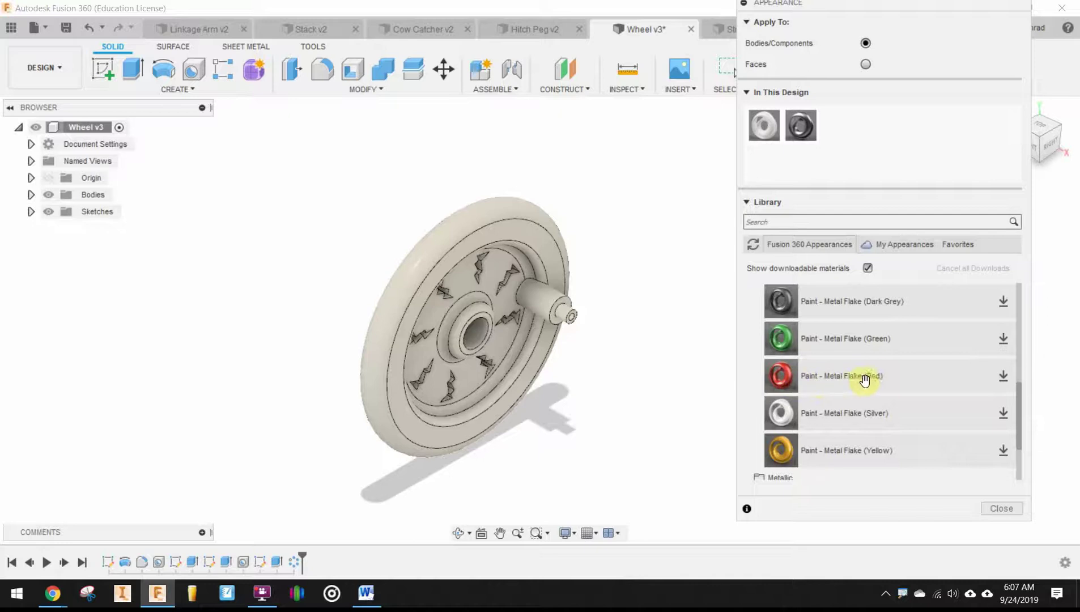
click(1002, 377)
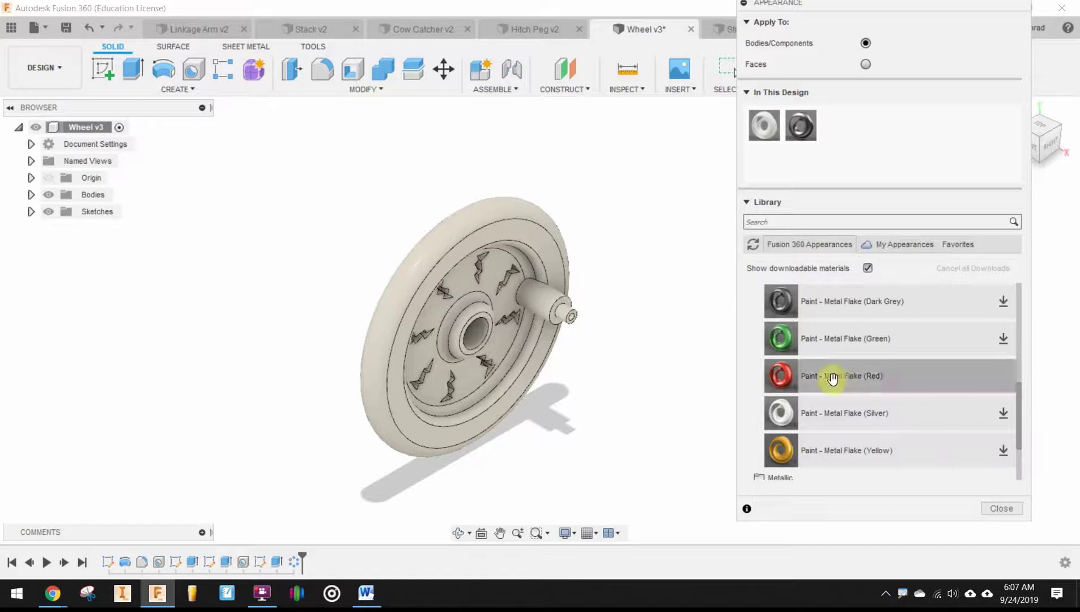
Step: Drag Paint - Metal Flake (Red) onto the wheel body and zoom to inspect the finish
drag(810, 377, 497, 345)
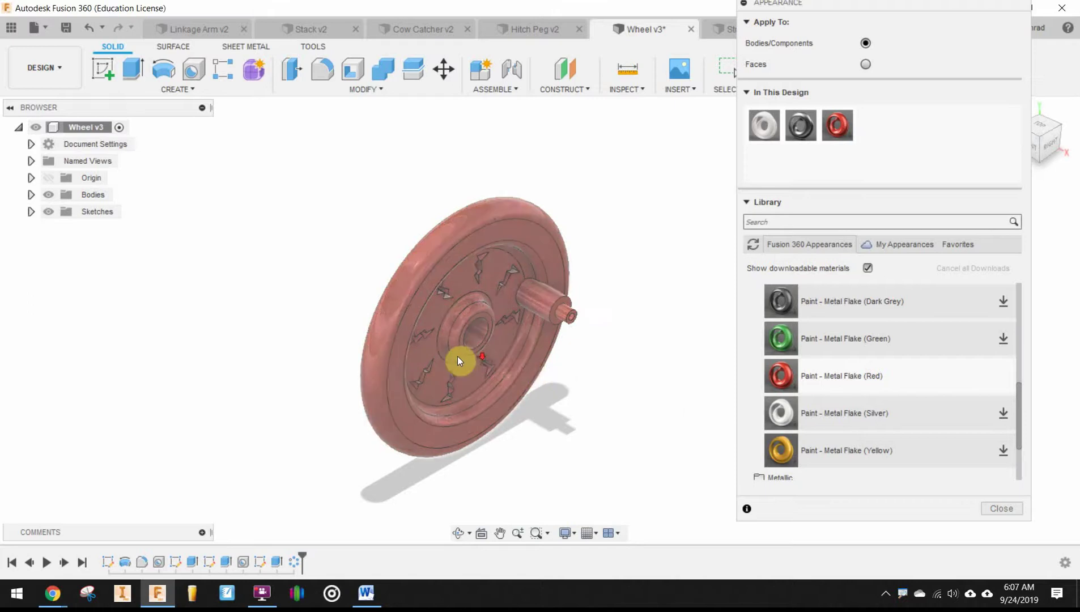
scroll(448, 369, up, 5)
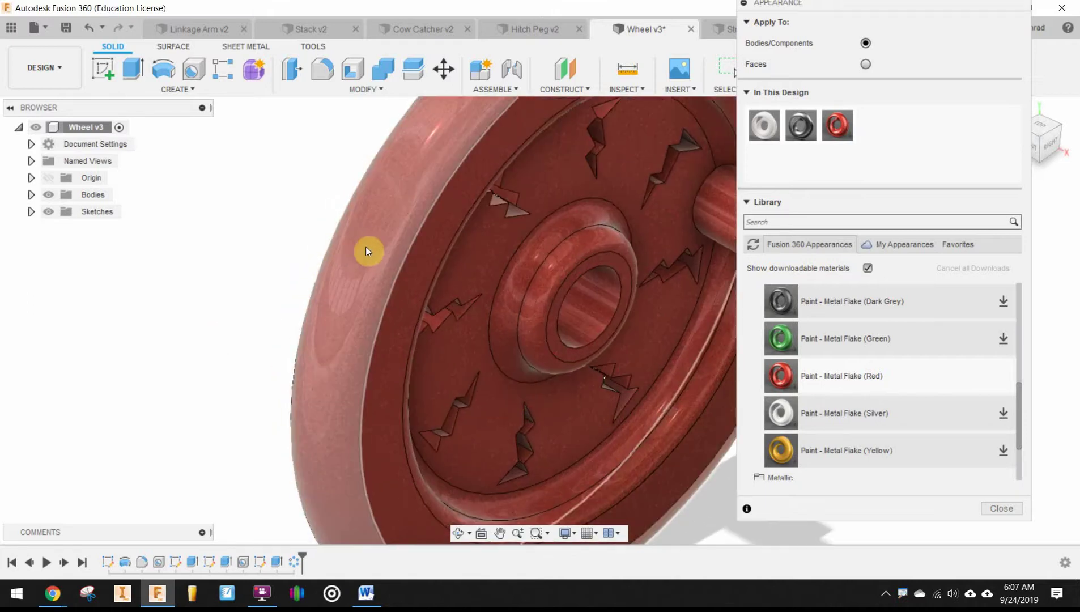
scroll(343, 346, down, 5)
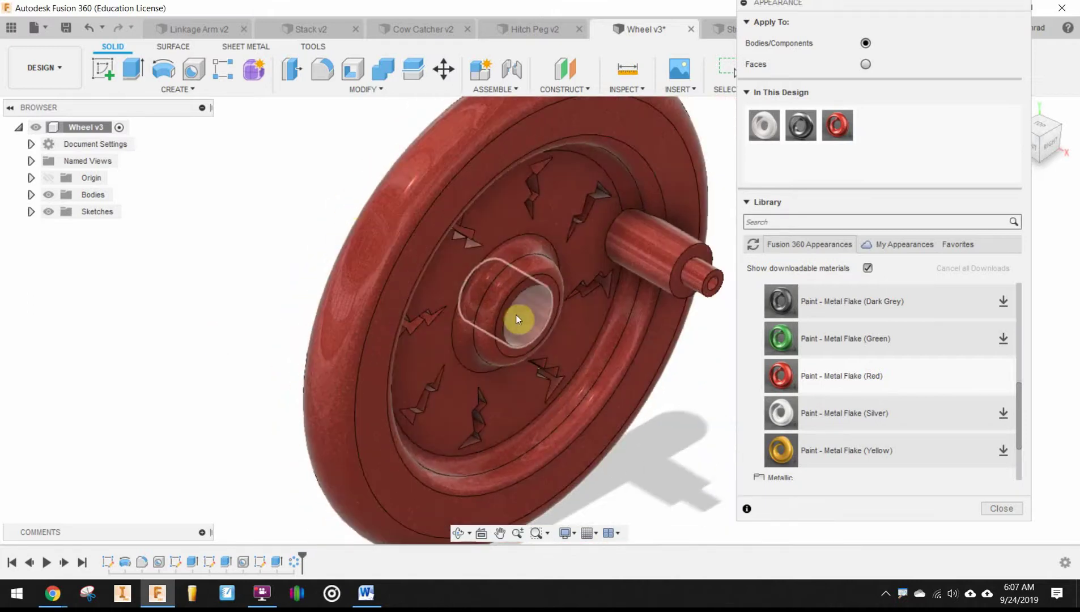
scroll(769, 403, up, 3)
scroll(769, 412, up, 1)
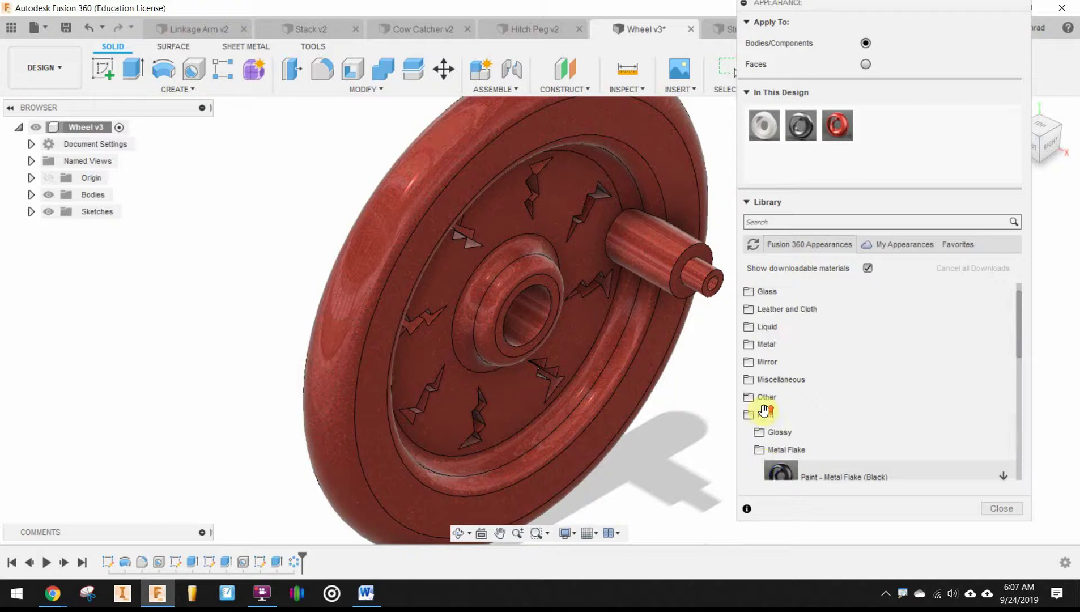
scroll(767, 414, down, 7)
scroll(753, 395, down, 1)
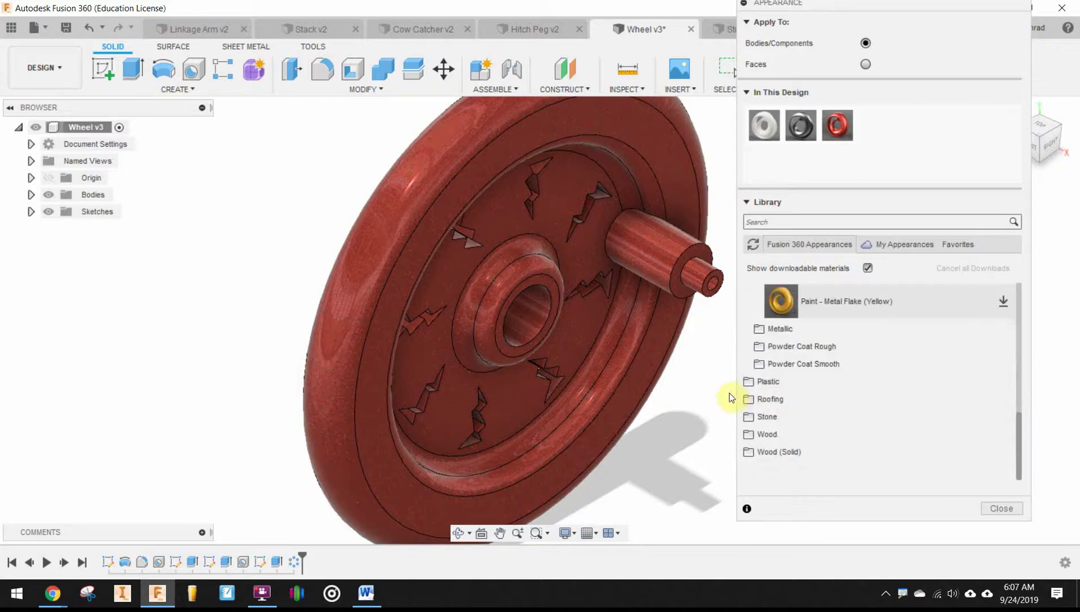
scroll(729, 398, down, 3)
middle_drag(729, 398, 651, 392)
scroll(782, 371, up, 2)
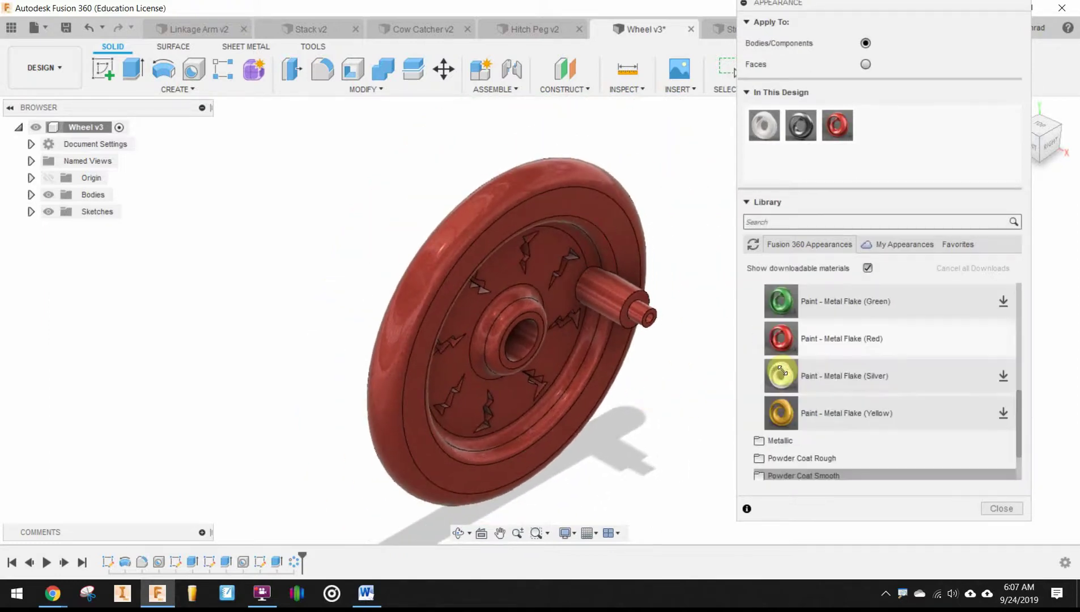
scroll(782, 371, down, 2)
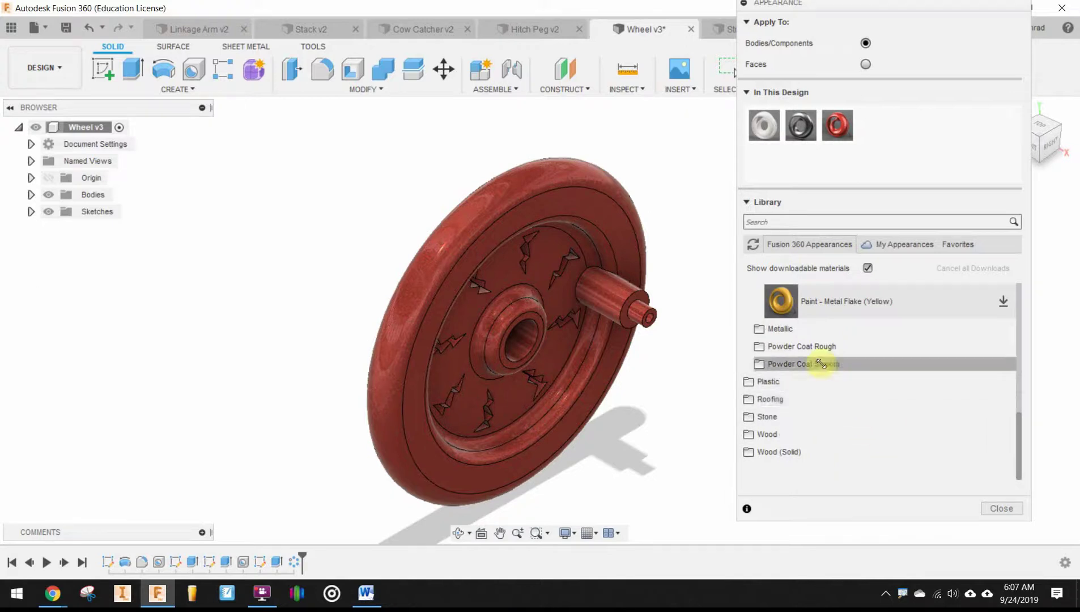
Step: Make the outer tire face Powder Coat - Rough (Black)
click(804, 346)
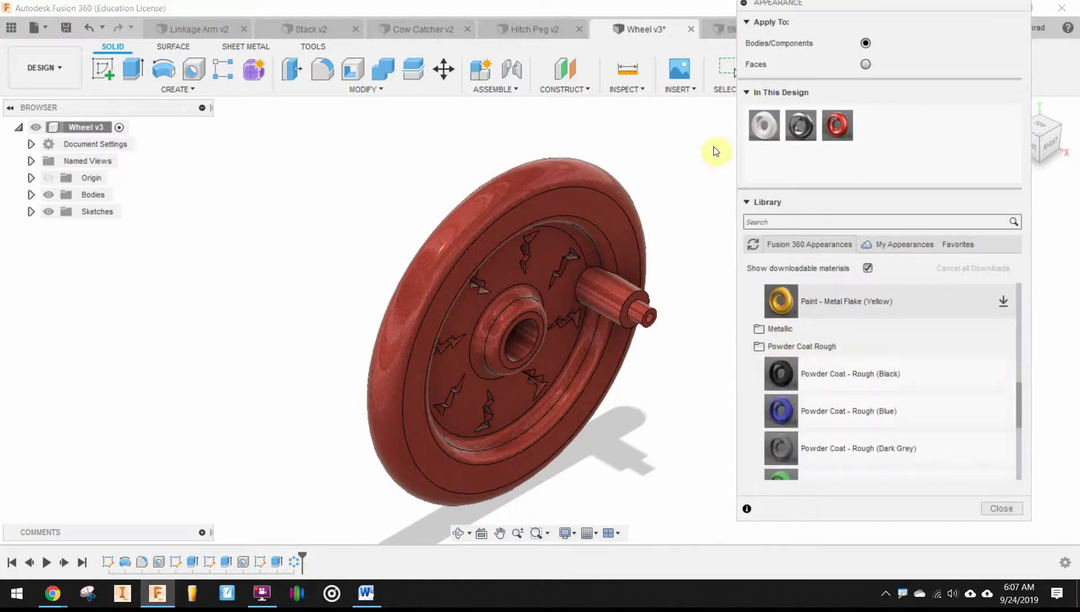
click(587, 170)
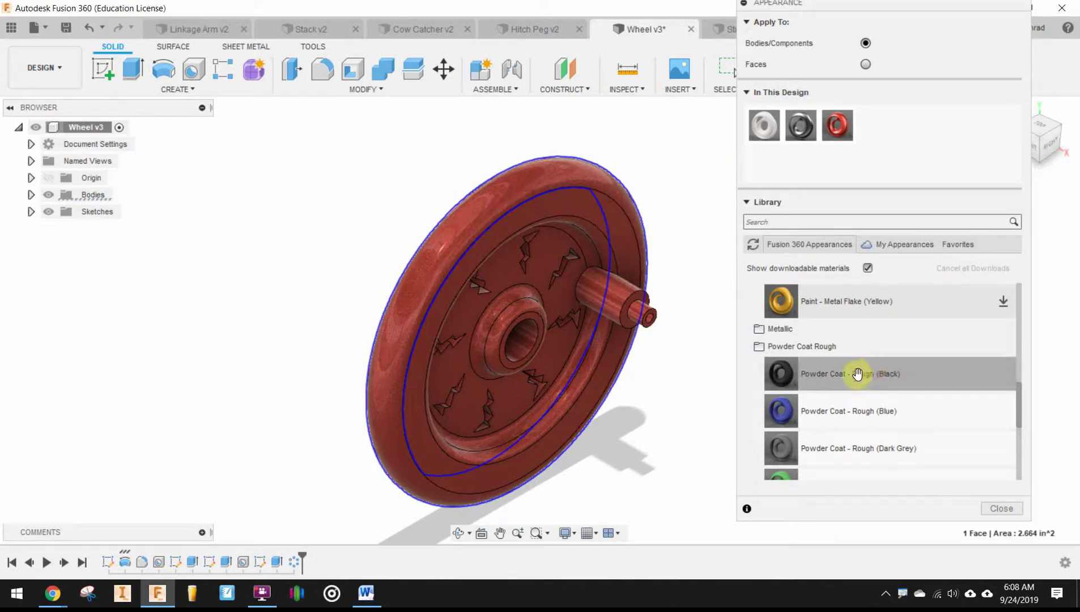
drag(855, 376, 607, 185)
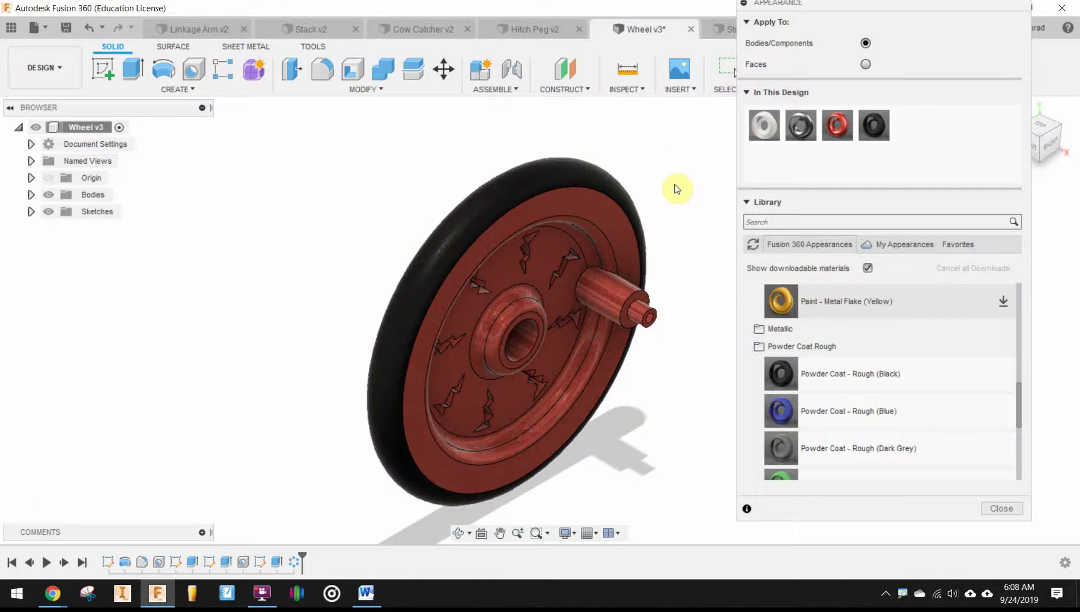
Step: Paint the sidewall ring face Powder Coat - Rough (White) and shift the view
scroll(827, 419, down, 3)
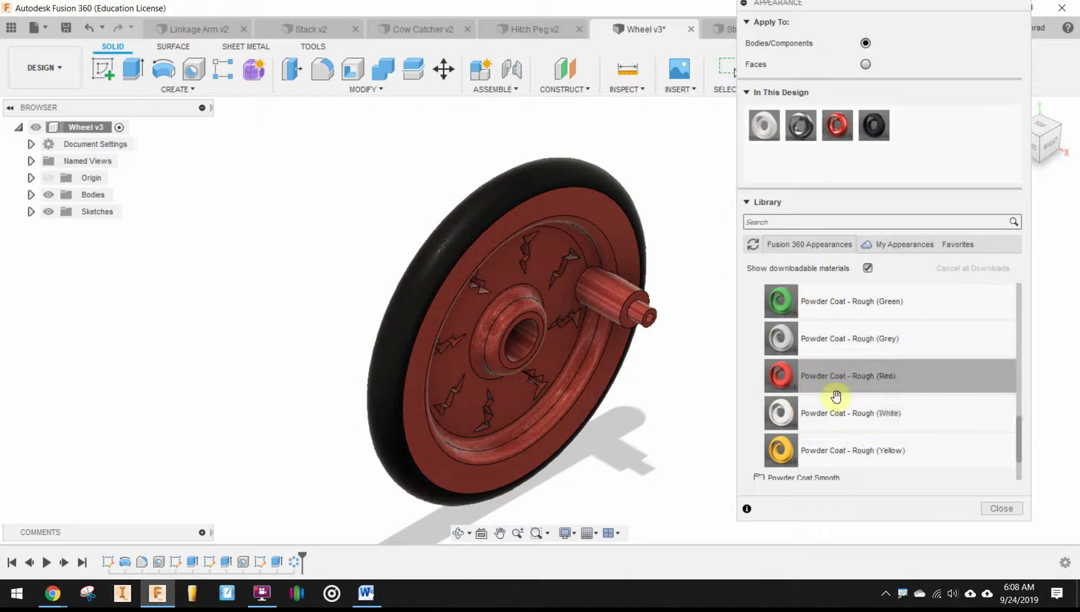
drag(836, 408, 684, 229)
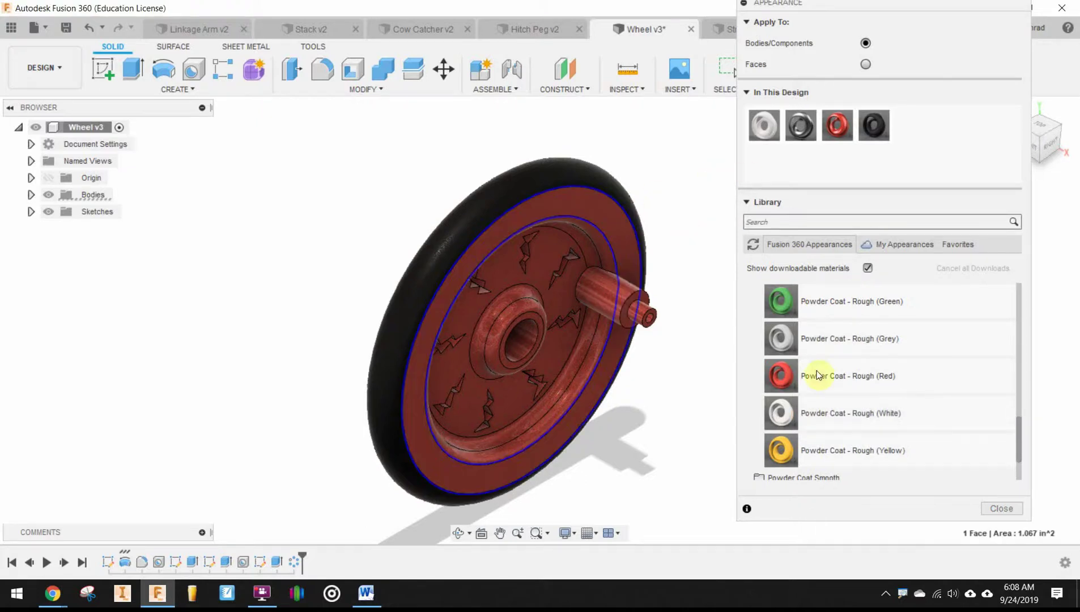
drag(781, 338, 624, 259)
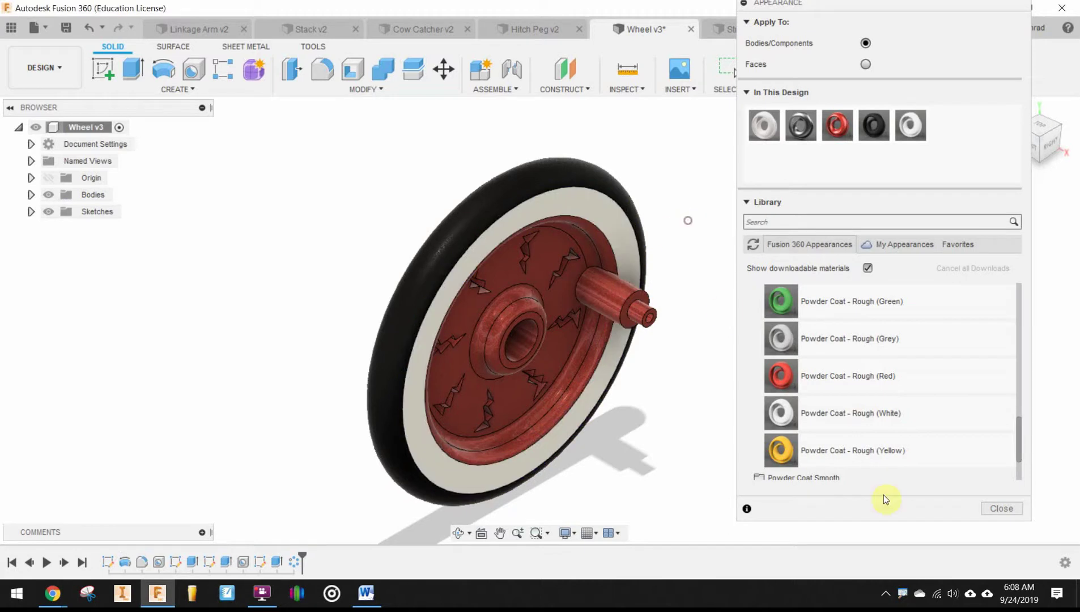
scroll(687, 456, down, 2)
middle_drag(646, 450, 573, 420)
Step: Close the Appearance panel and pan the finished wheel to the right
click(1018, 510)
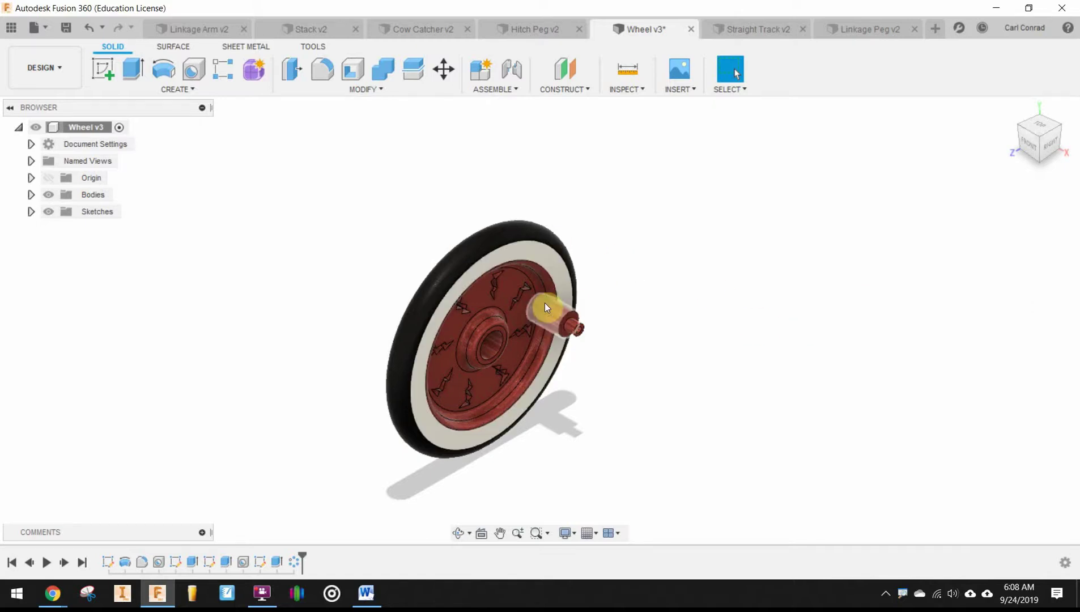
middle_drag(663, 275, 720, 258)
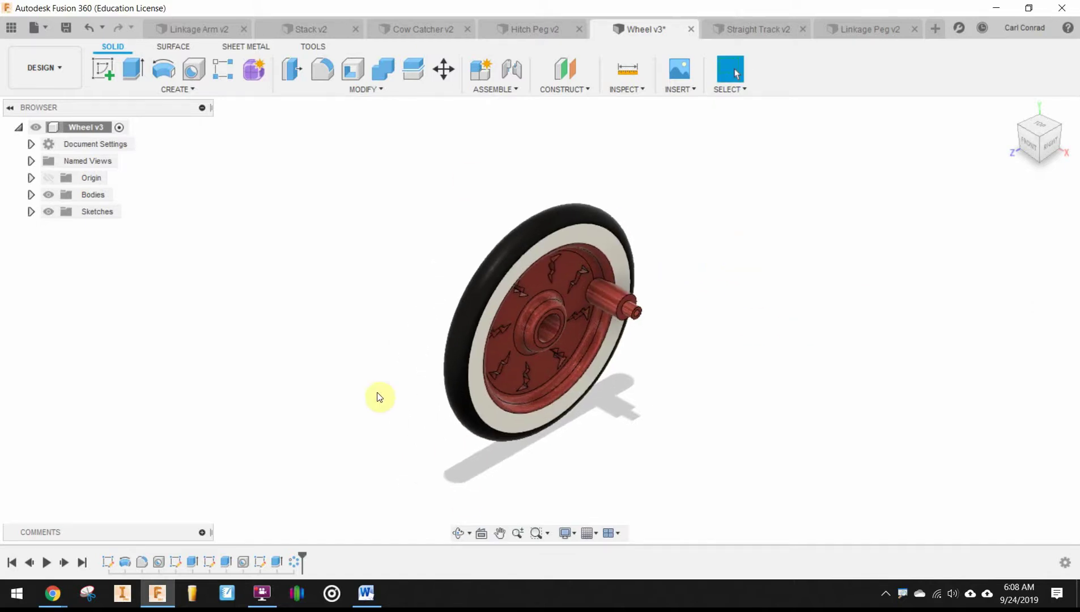